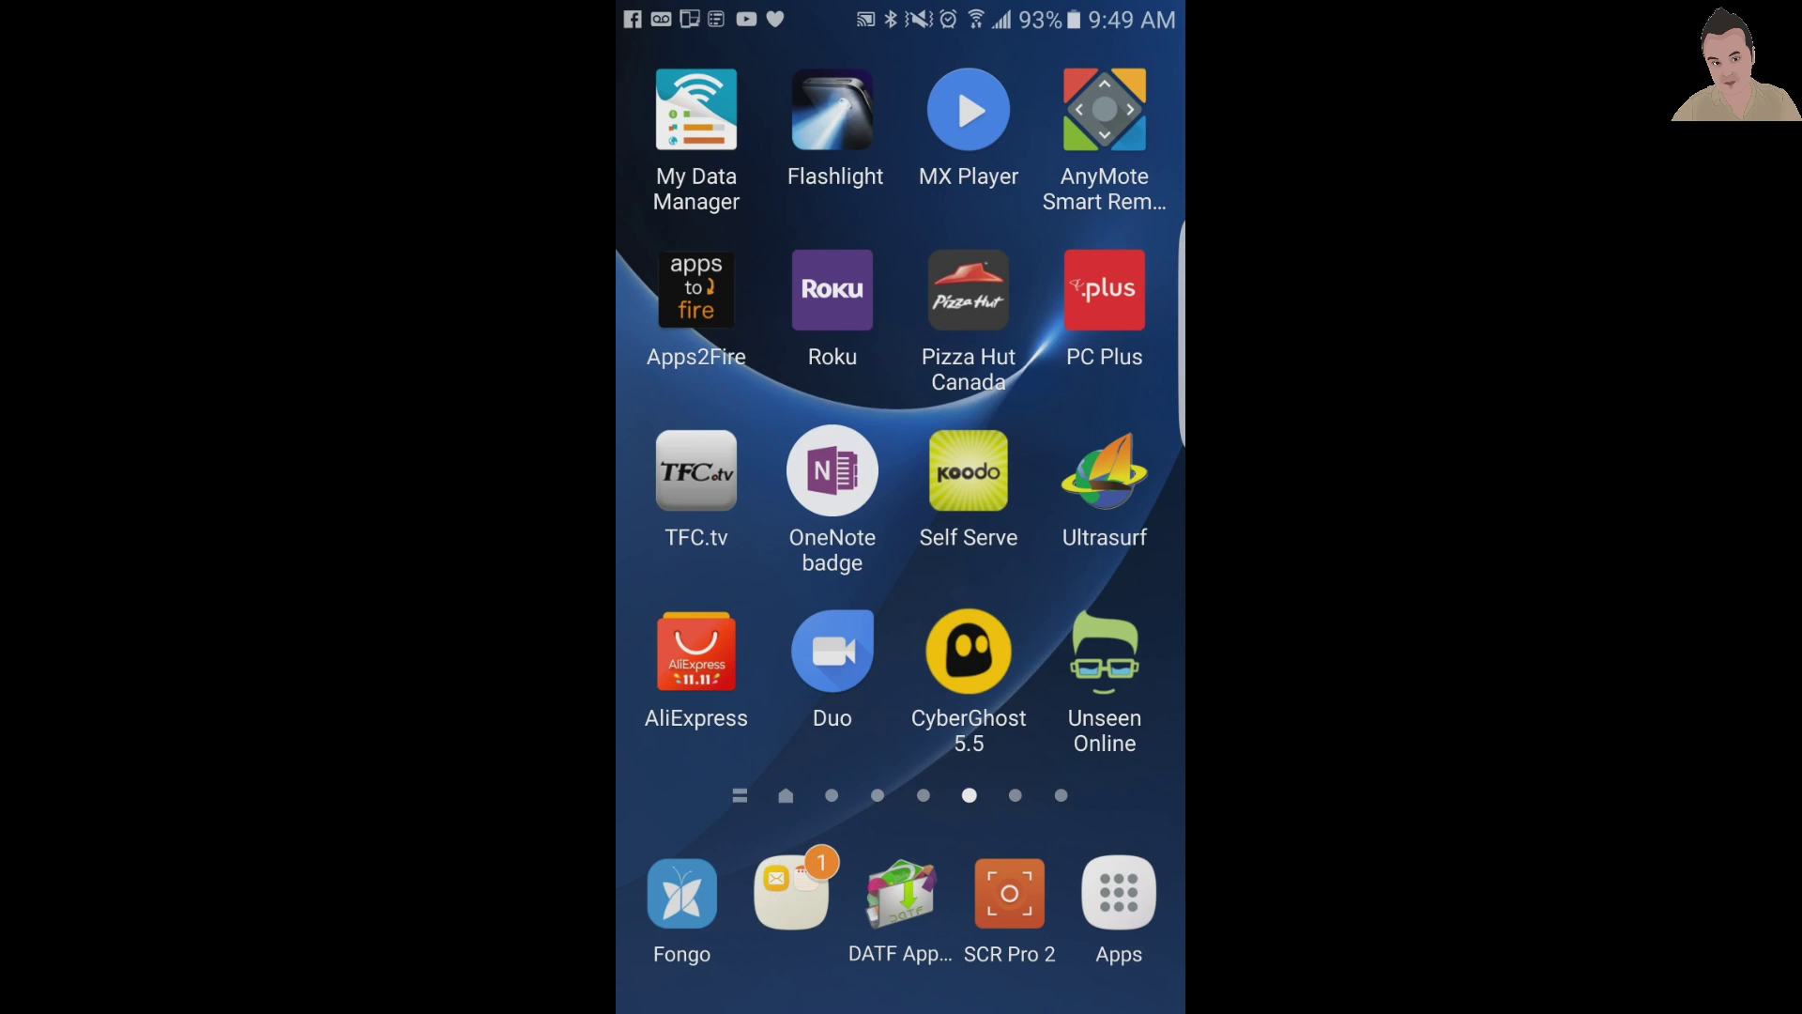
Launch the Eye4 camera app from the Android app drawer
left_click(1118, 892)
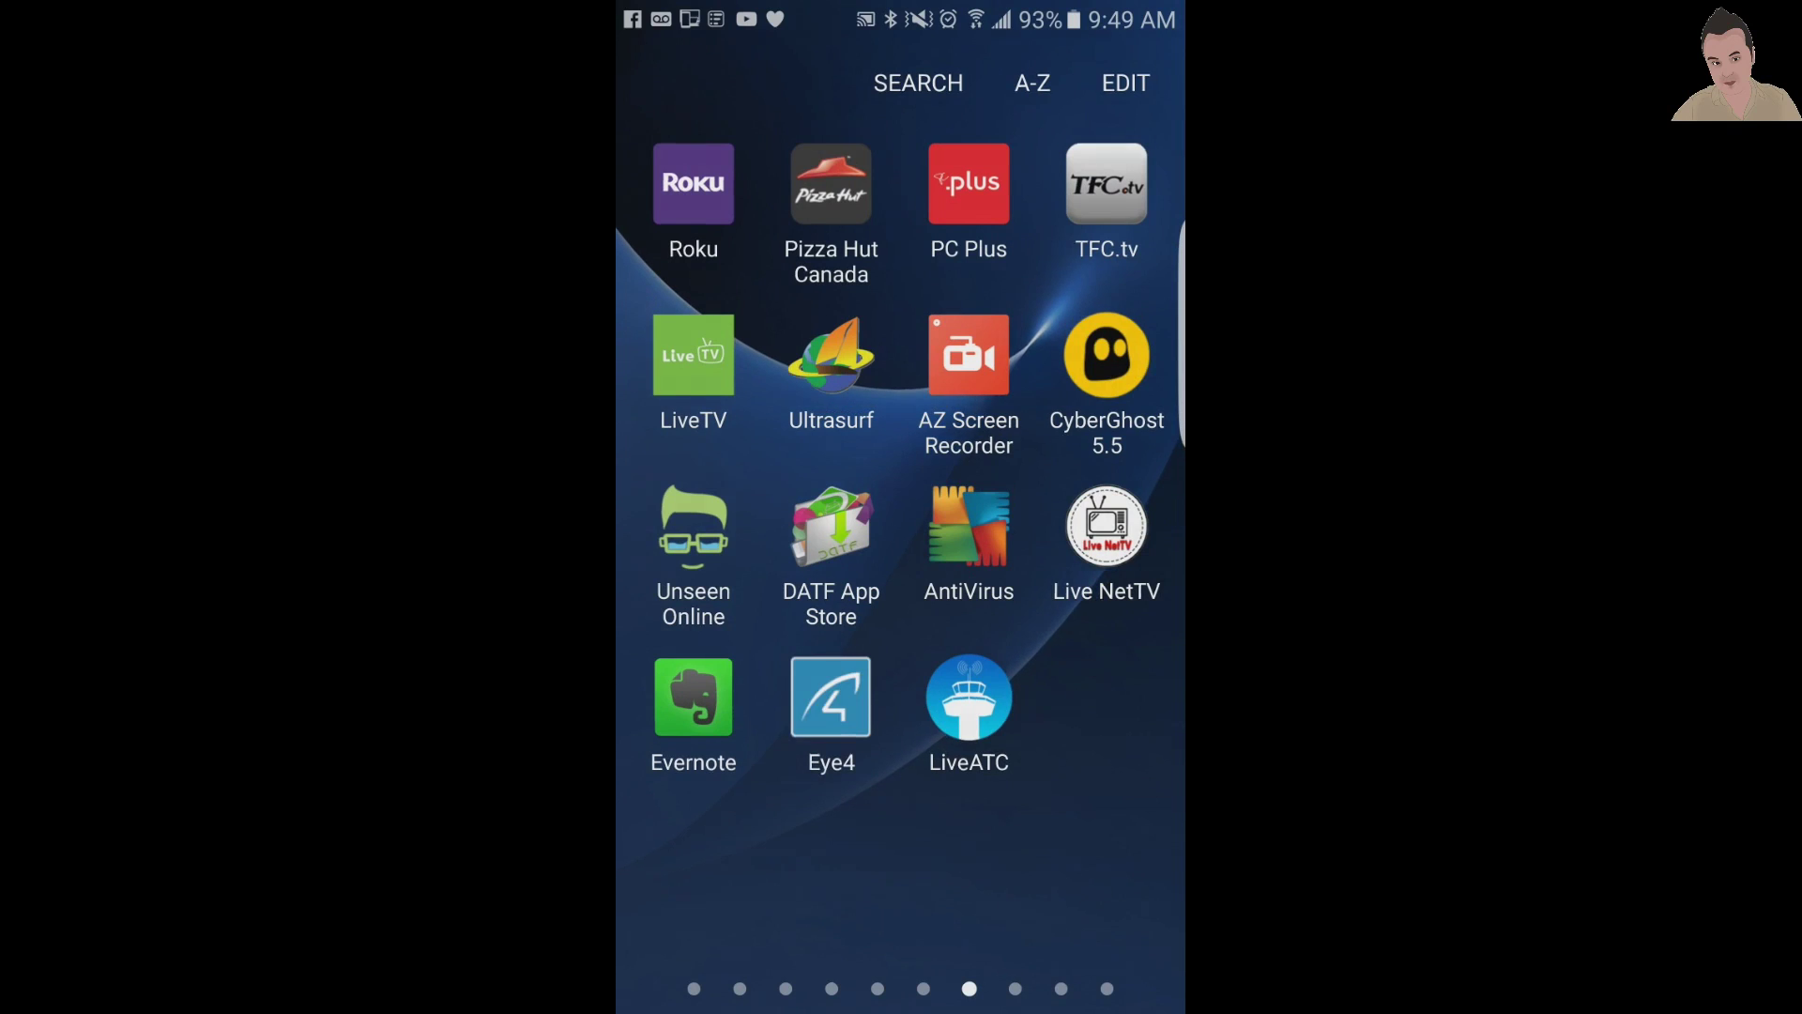
left_click(831, 697)
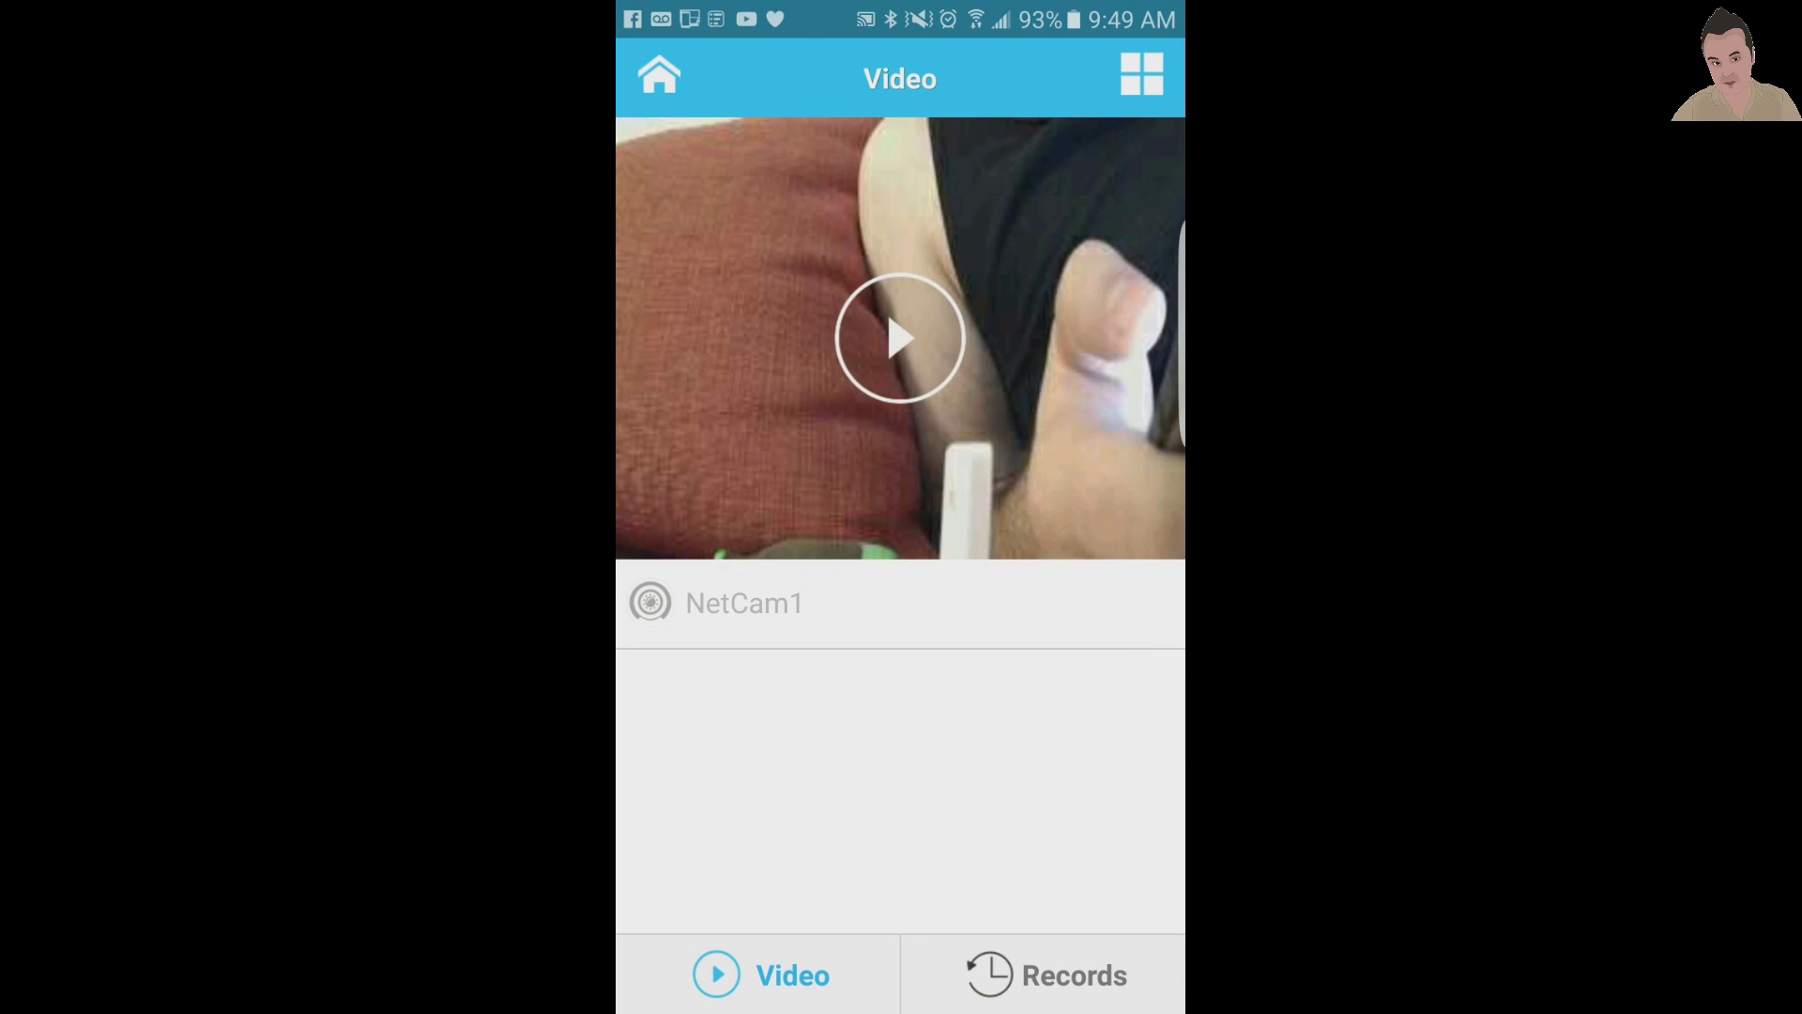
left_click(1047, 974)
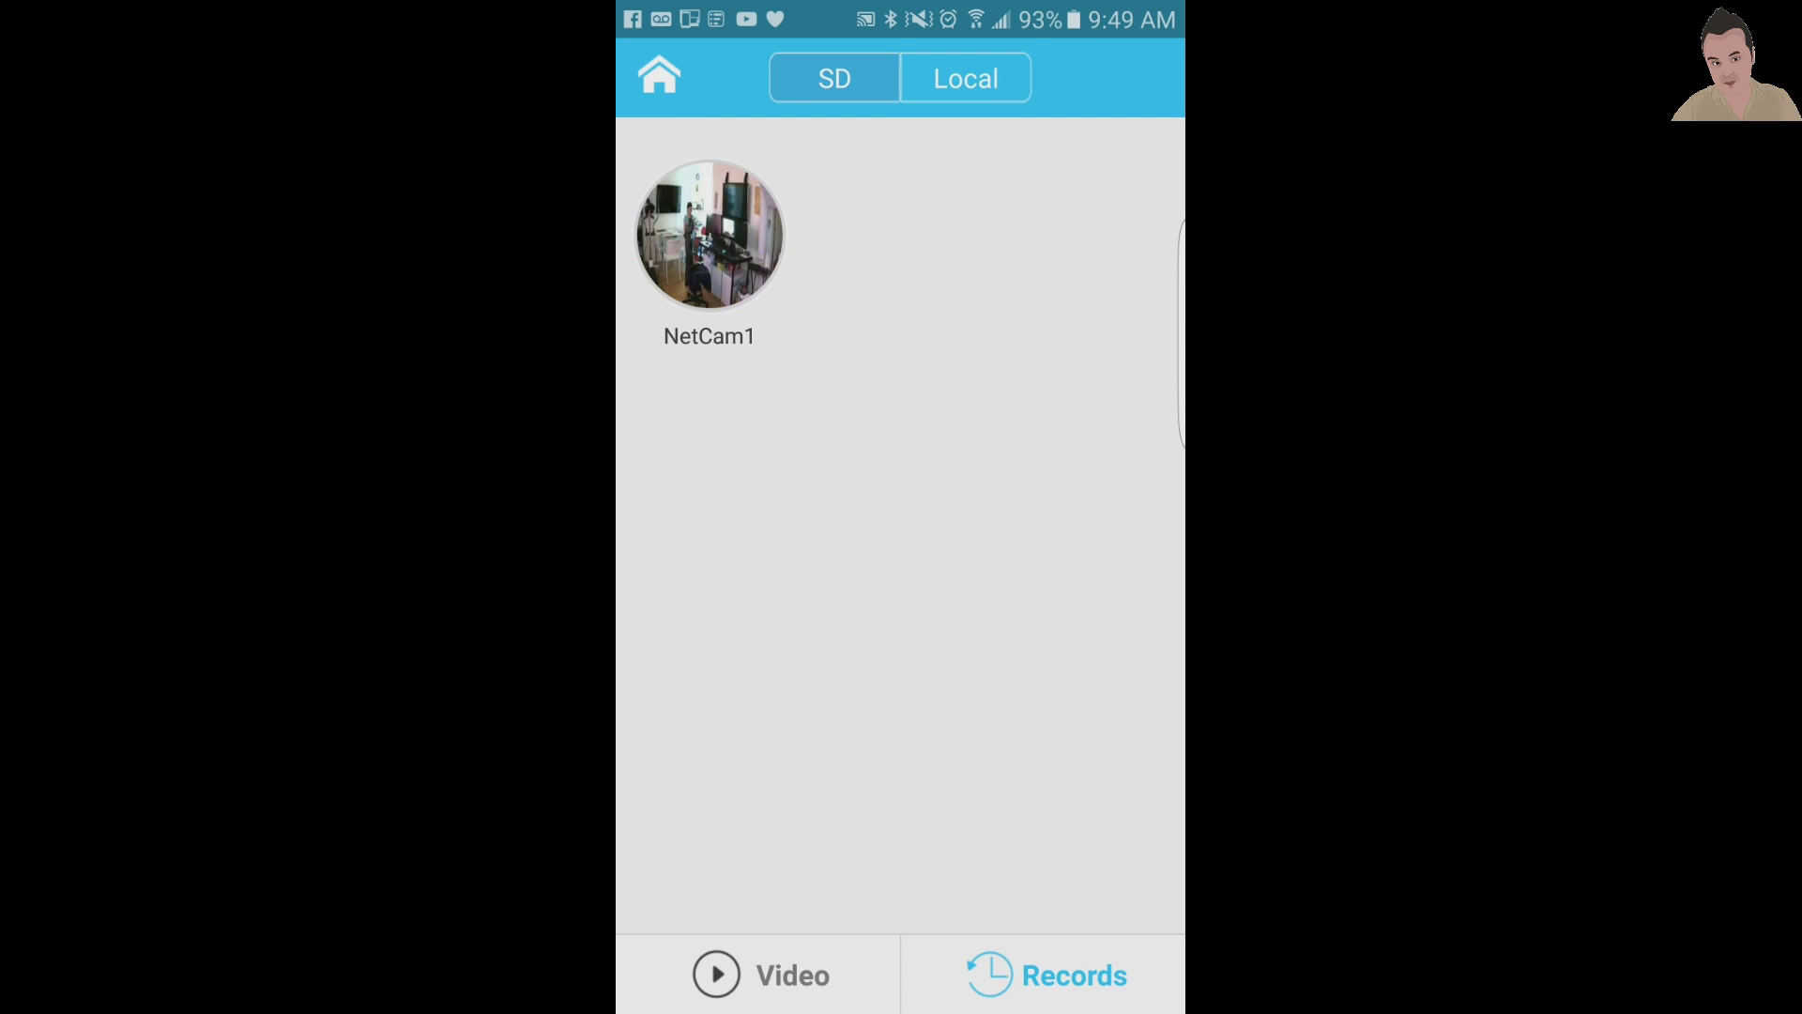
left_click(761, 974)
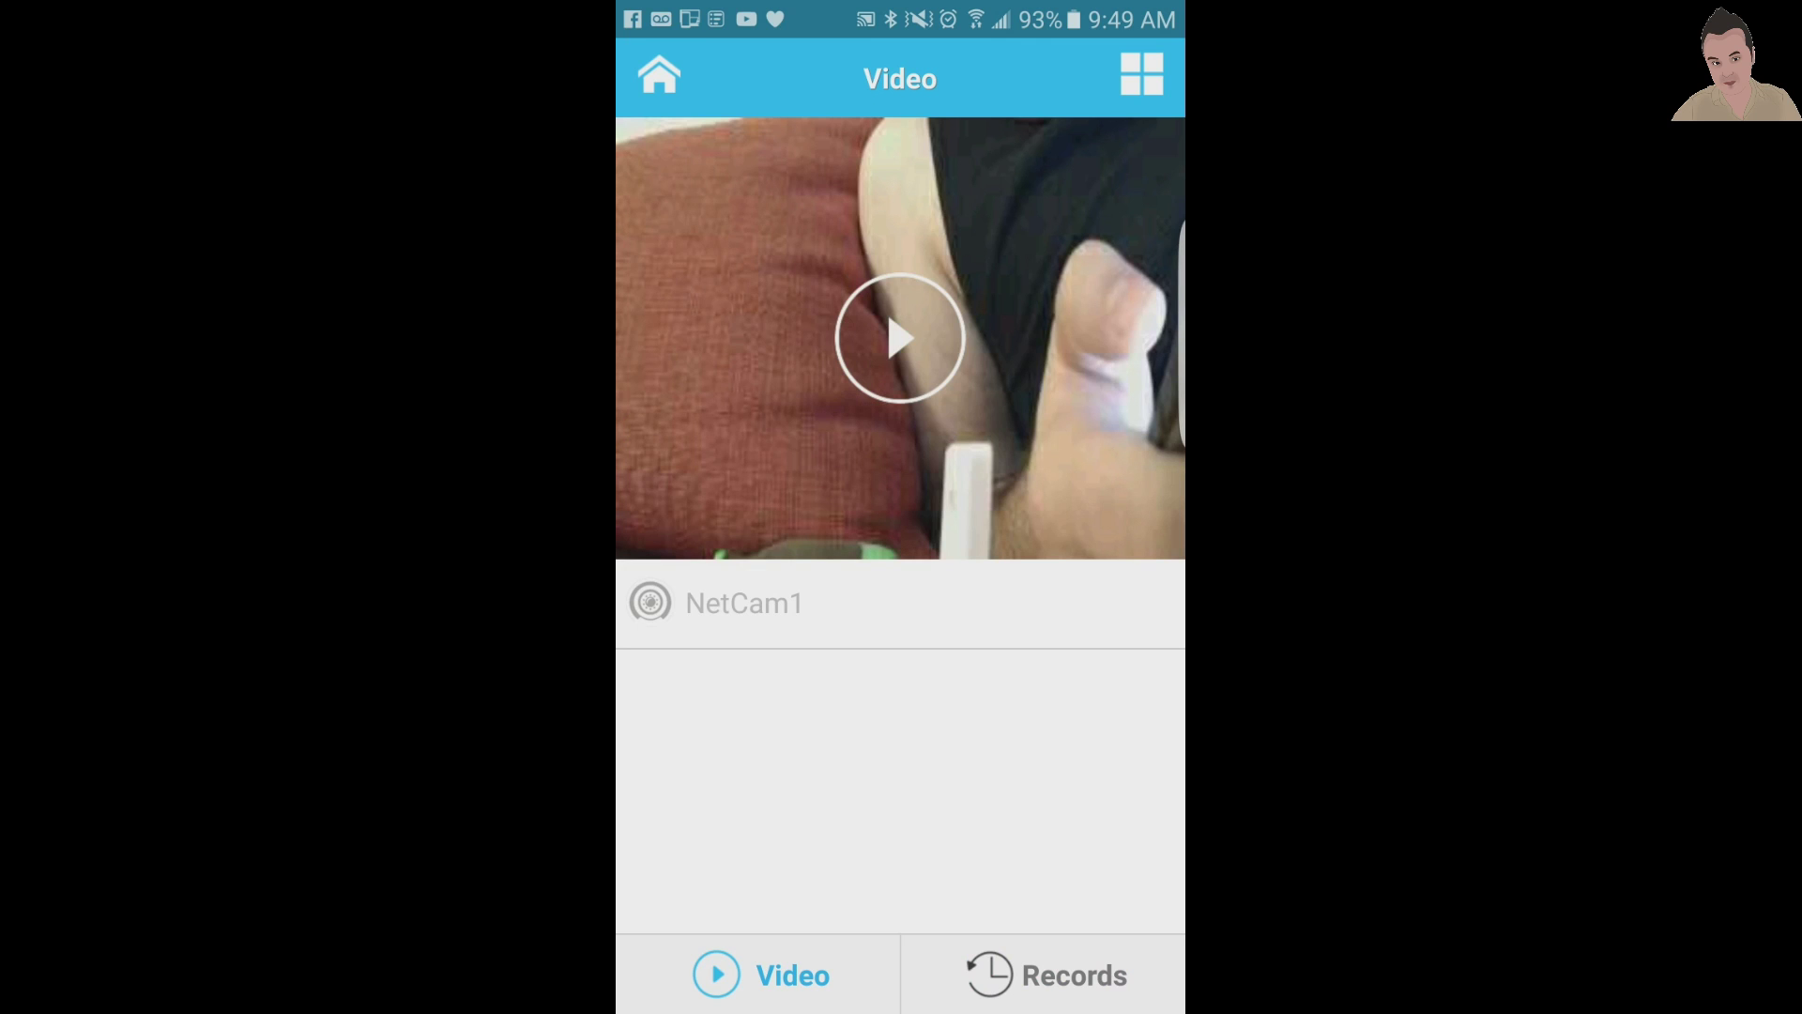
Open NetCam1's thumbnail to start its live room feed
left_click(900, 337)
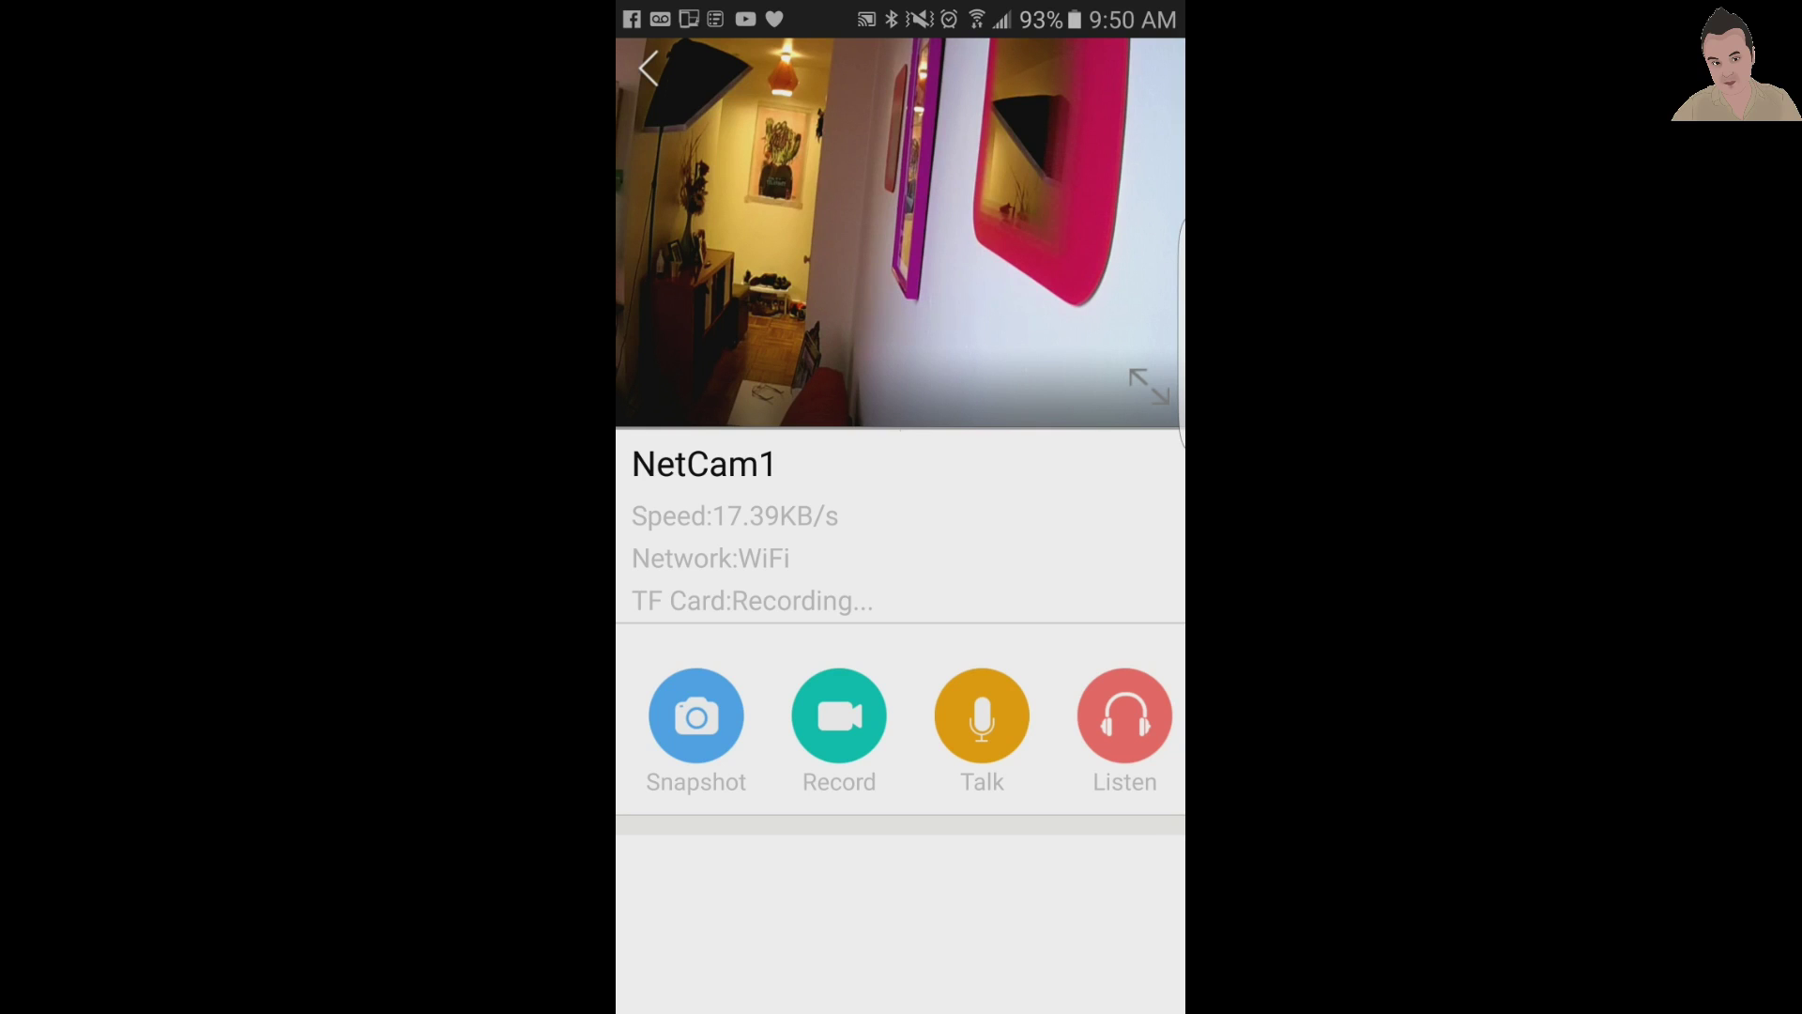
Record a brief NetCam1 clip, then swipe the control row to the cruise buttons and back
left_click(835, 670)
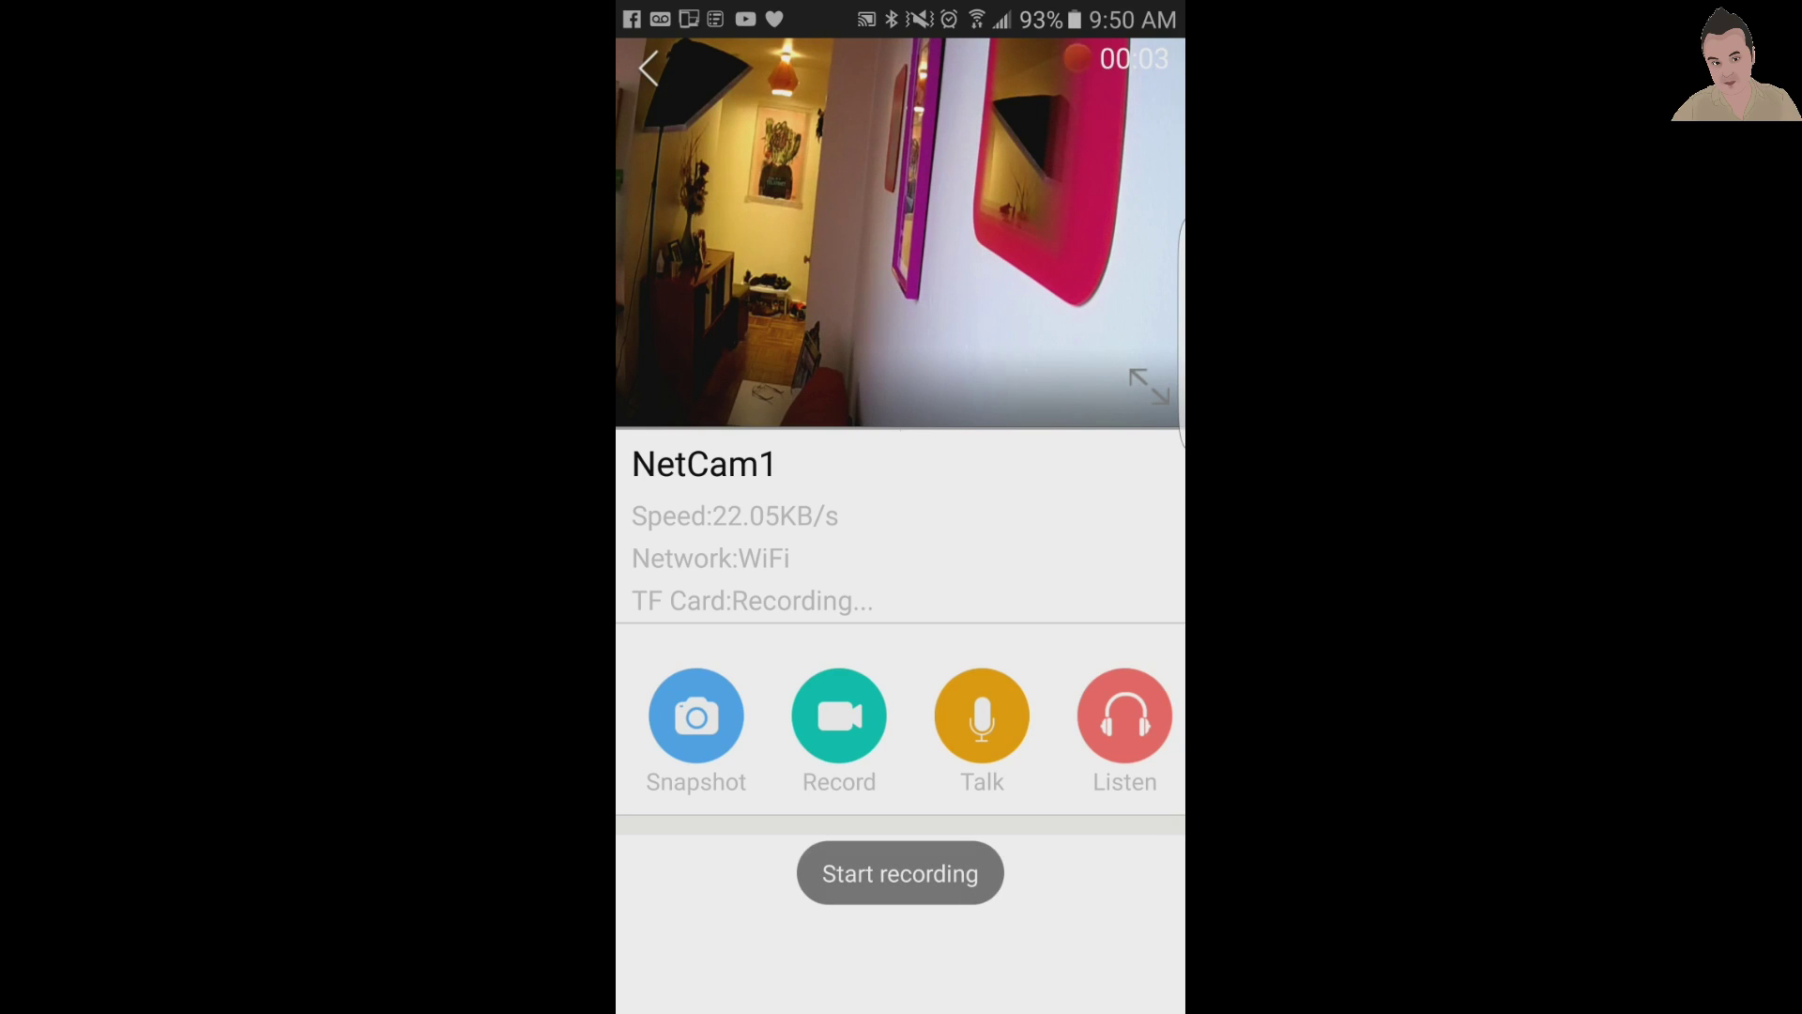
left_click(835, 670)
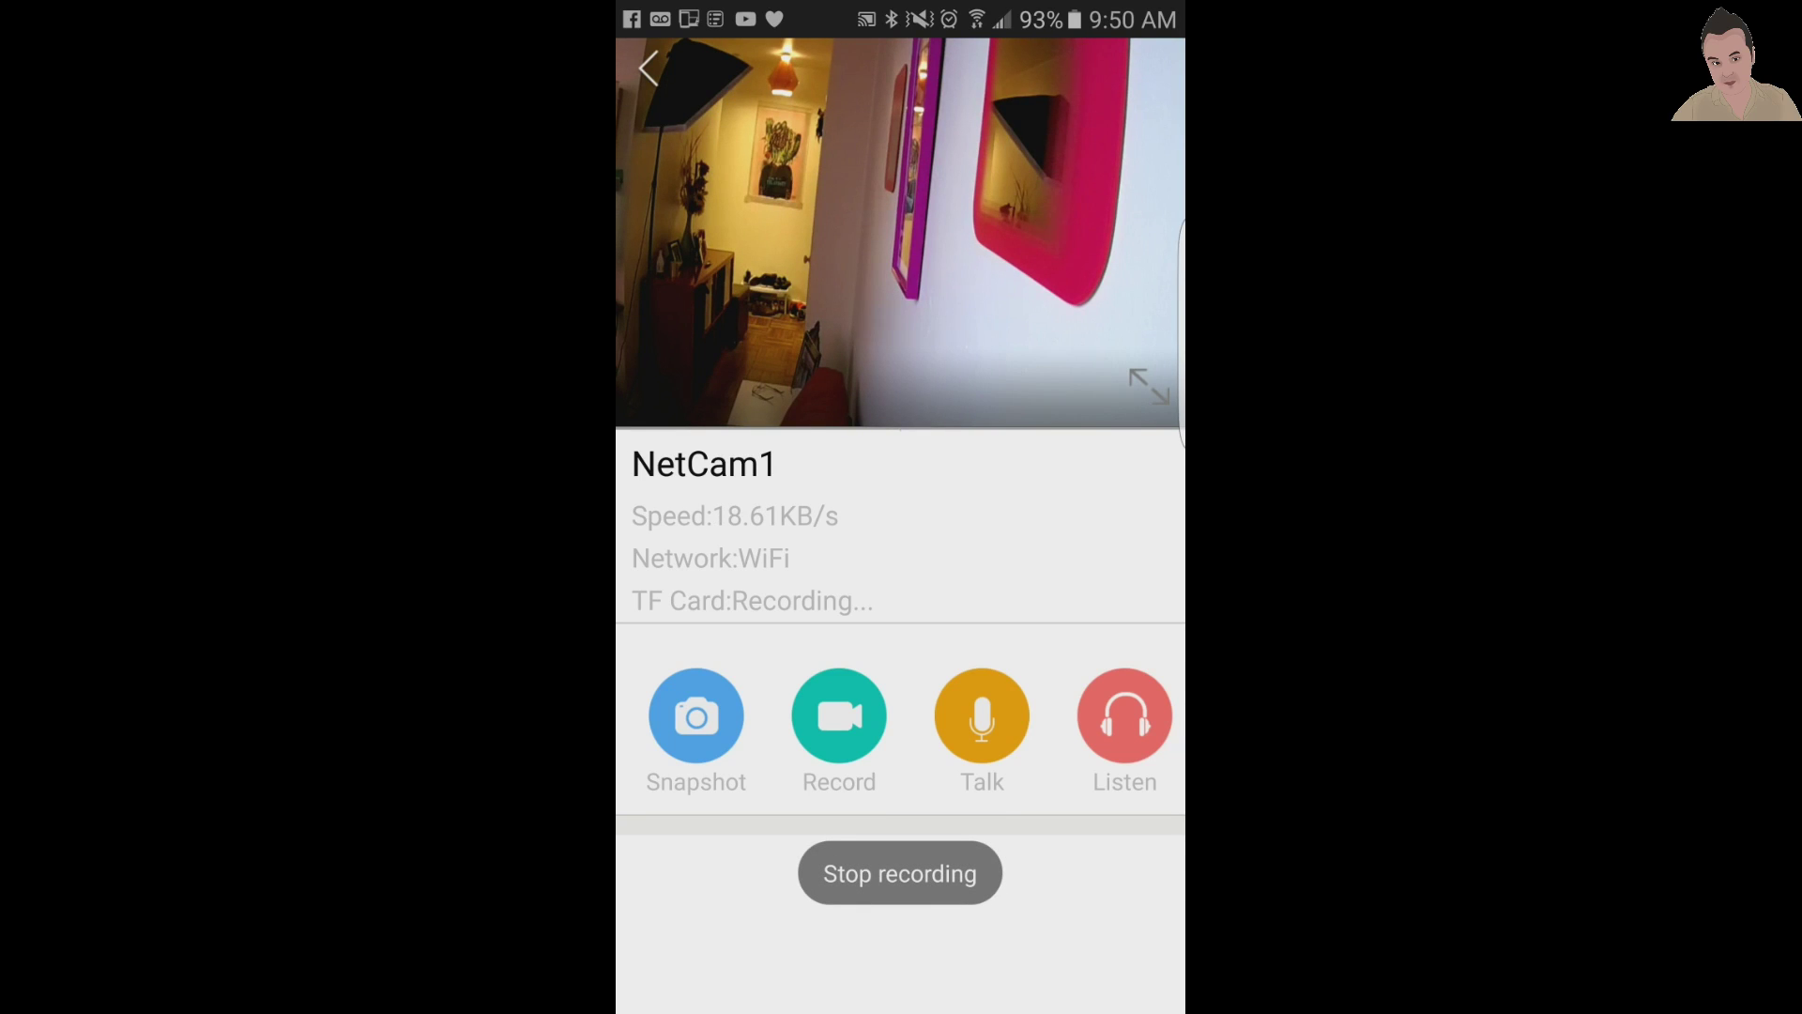
left_click_drag(836, 670, 573, 672)
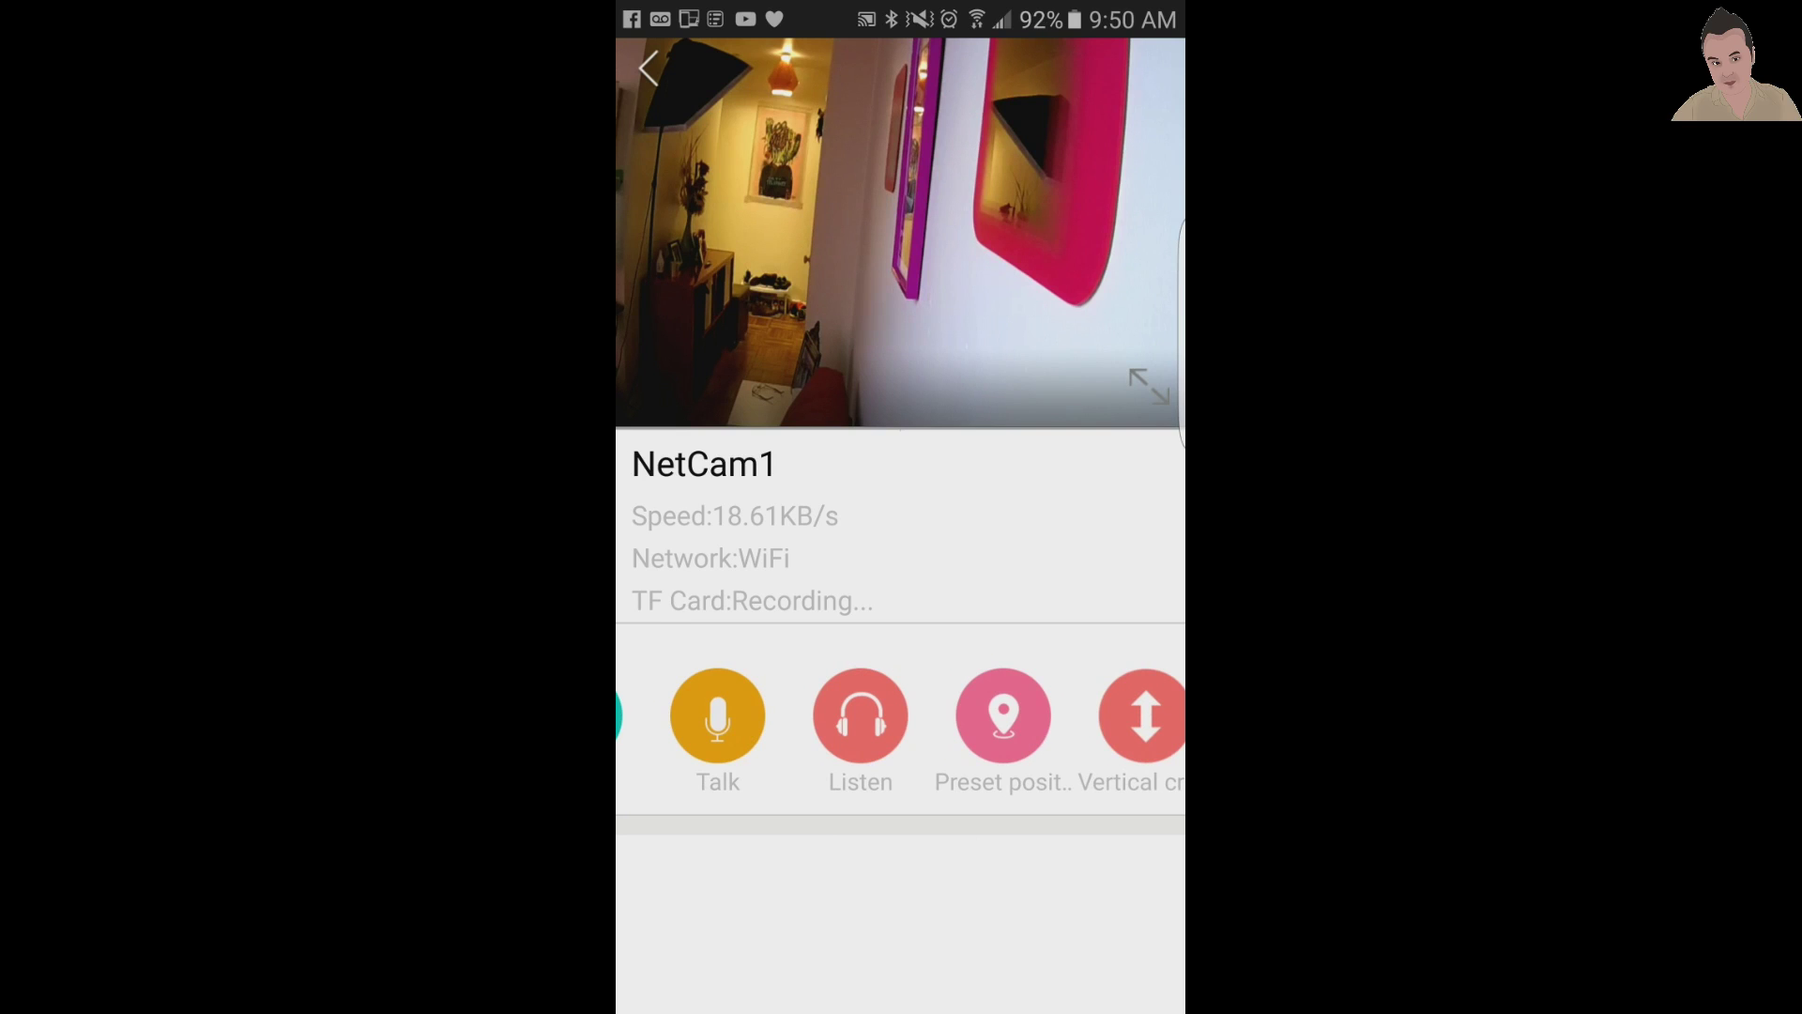
left_click_drag(1032, 715, 821, 715)
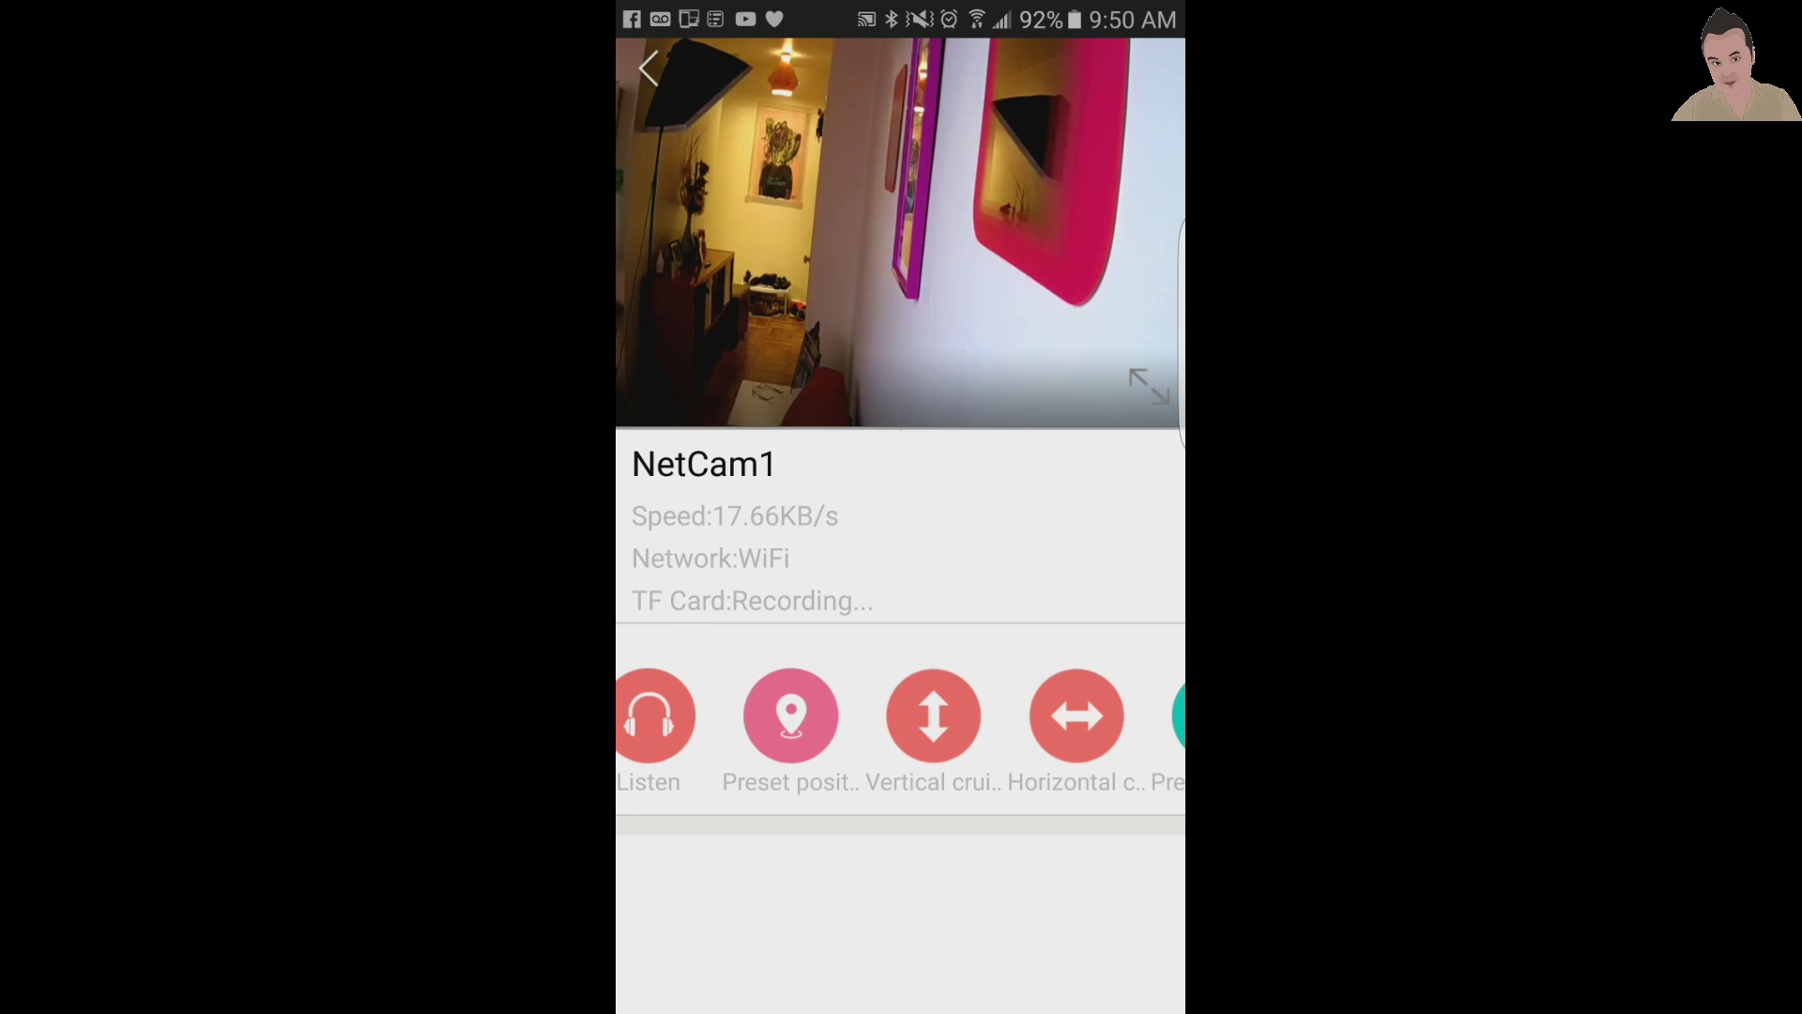
mouse_move(938, 715)
left_mouse_down()
mouse_move(798, 715)
mouse_move(1164, 715)
left_mouse_up()
left_click_drag(713, 715, 854, 715)
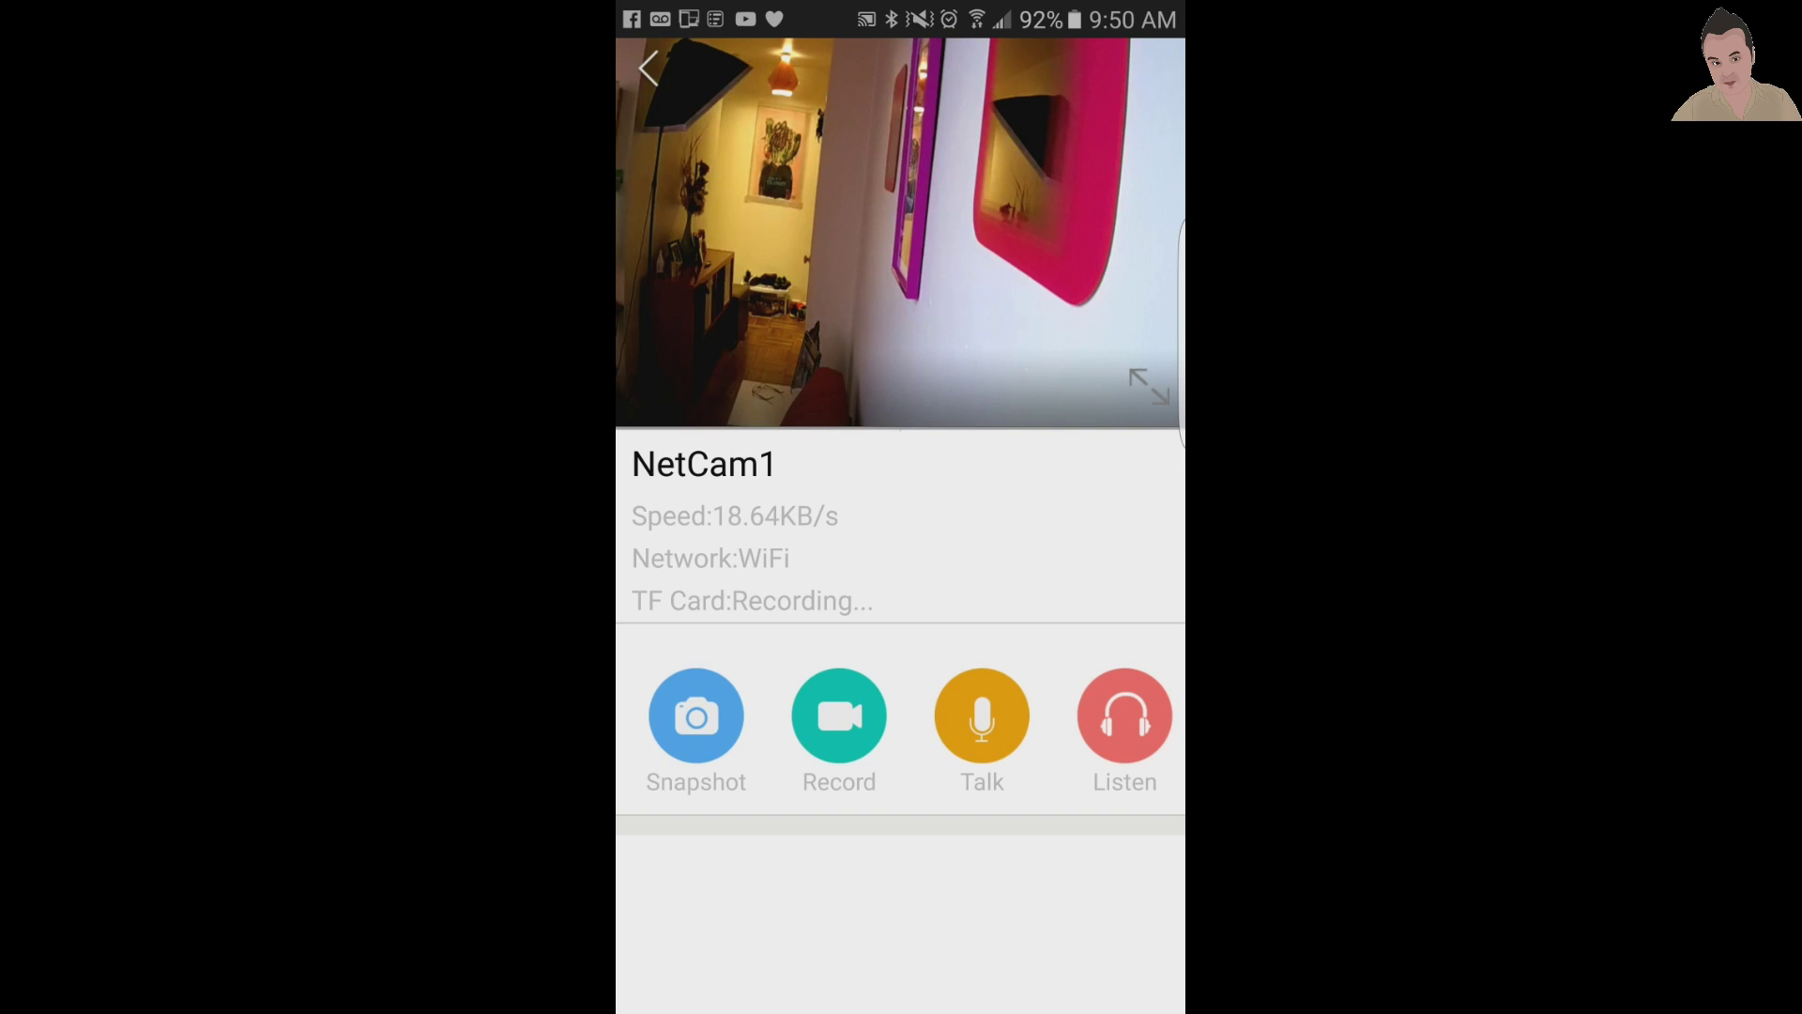
Return to the camera list, reopen NetCam1's live feed and swipe its control row
key("Escape")
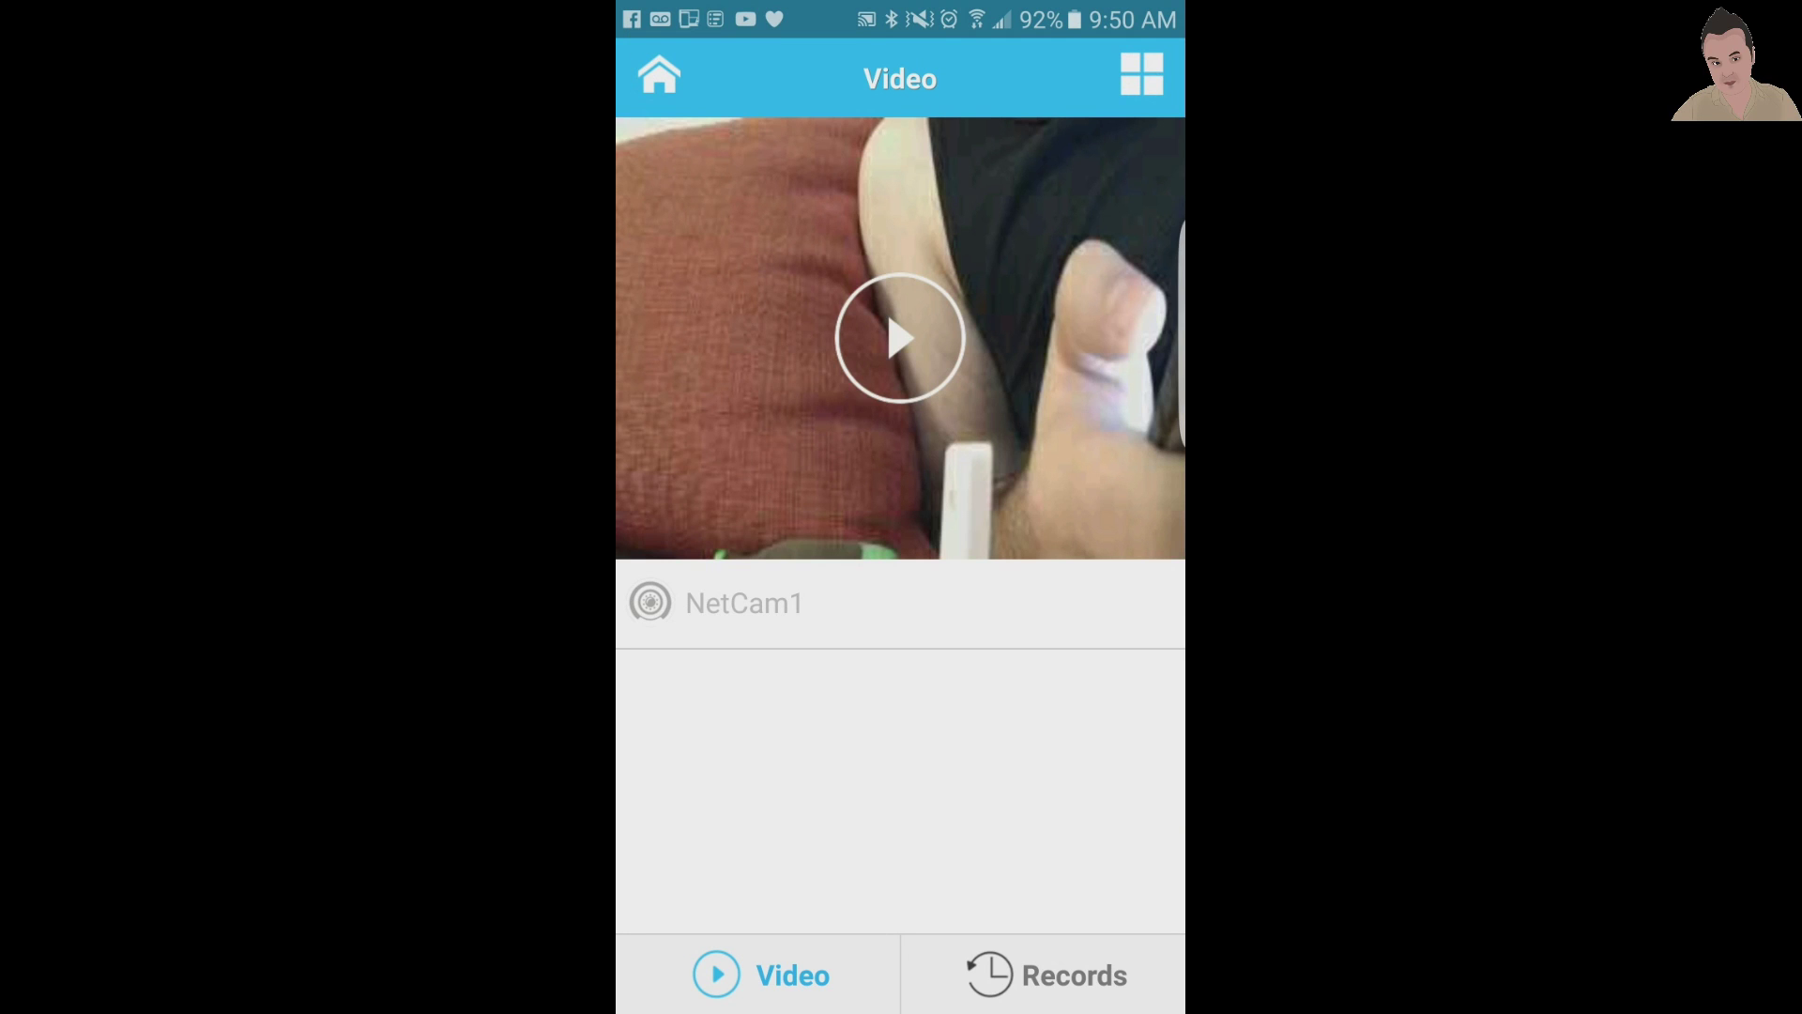
left_click(901, 337)
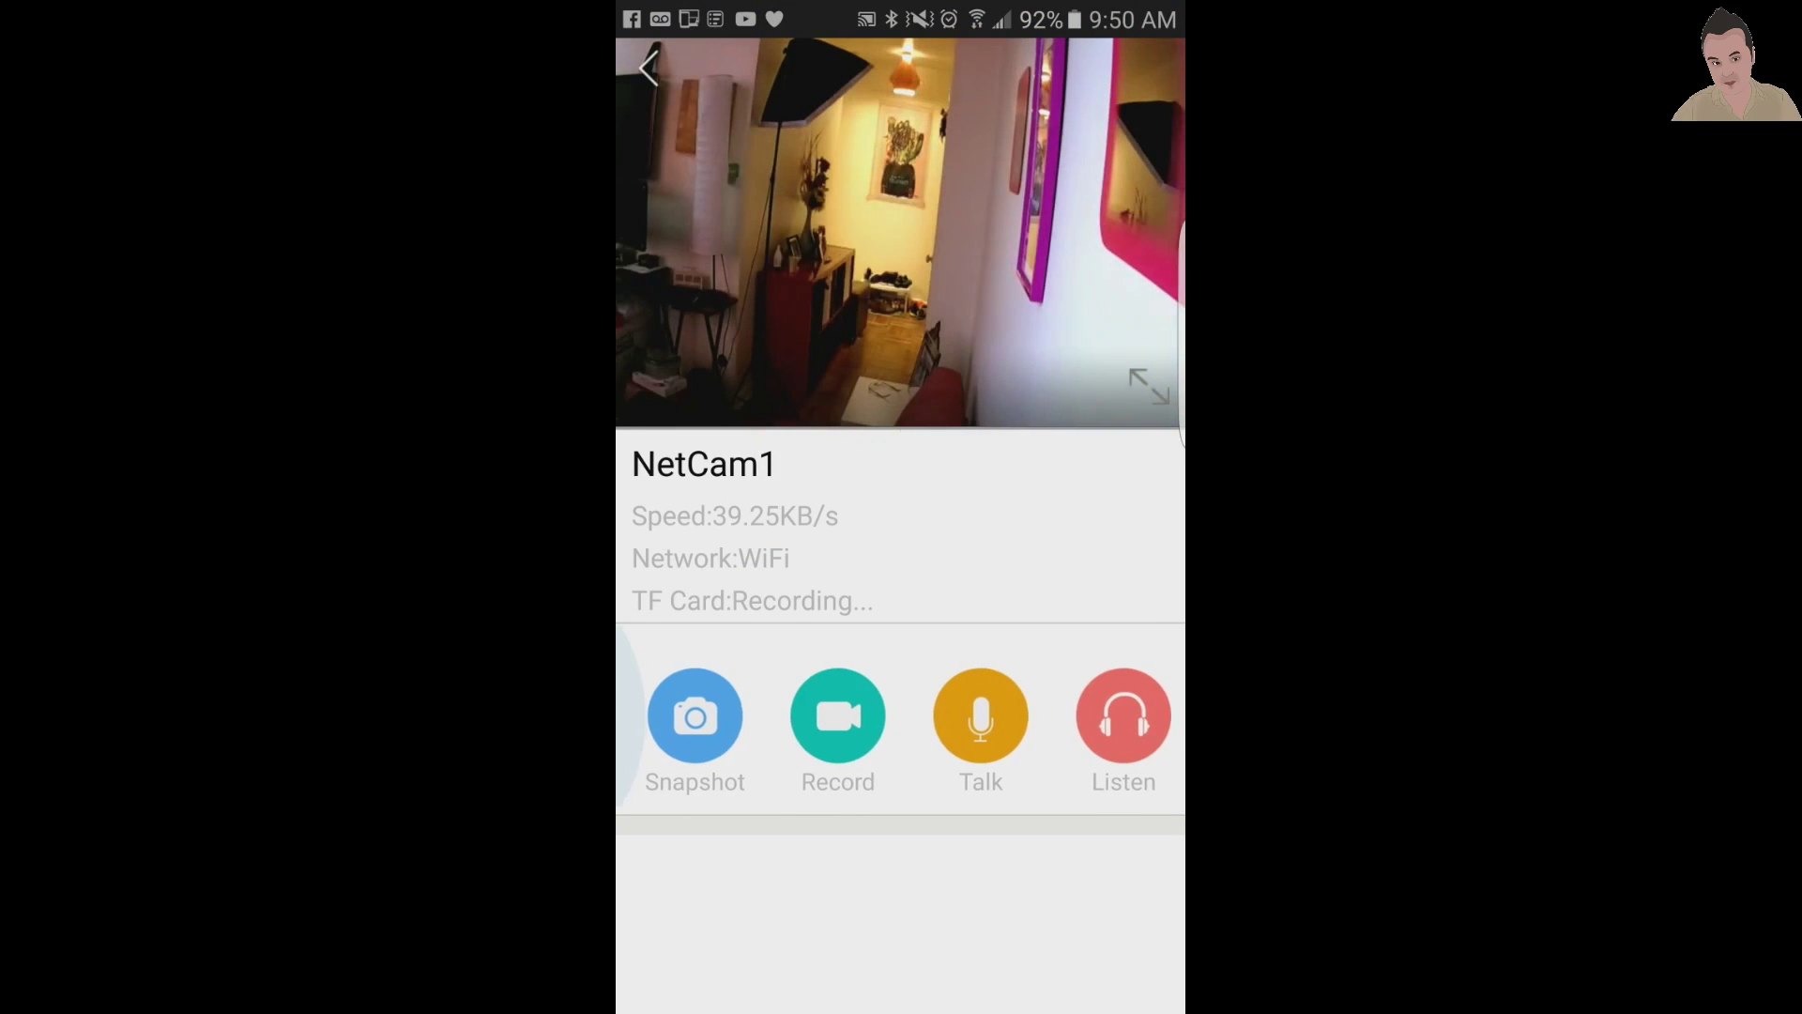
left_click_drag(1080, 715, 657, 715)
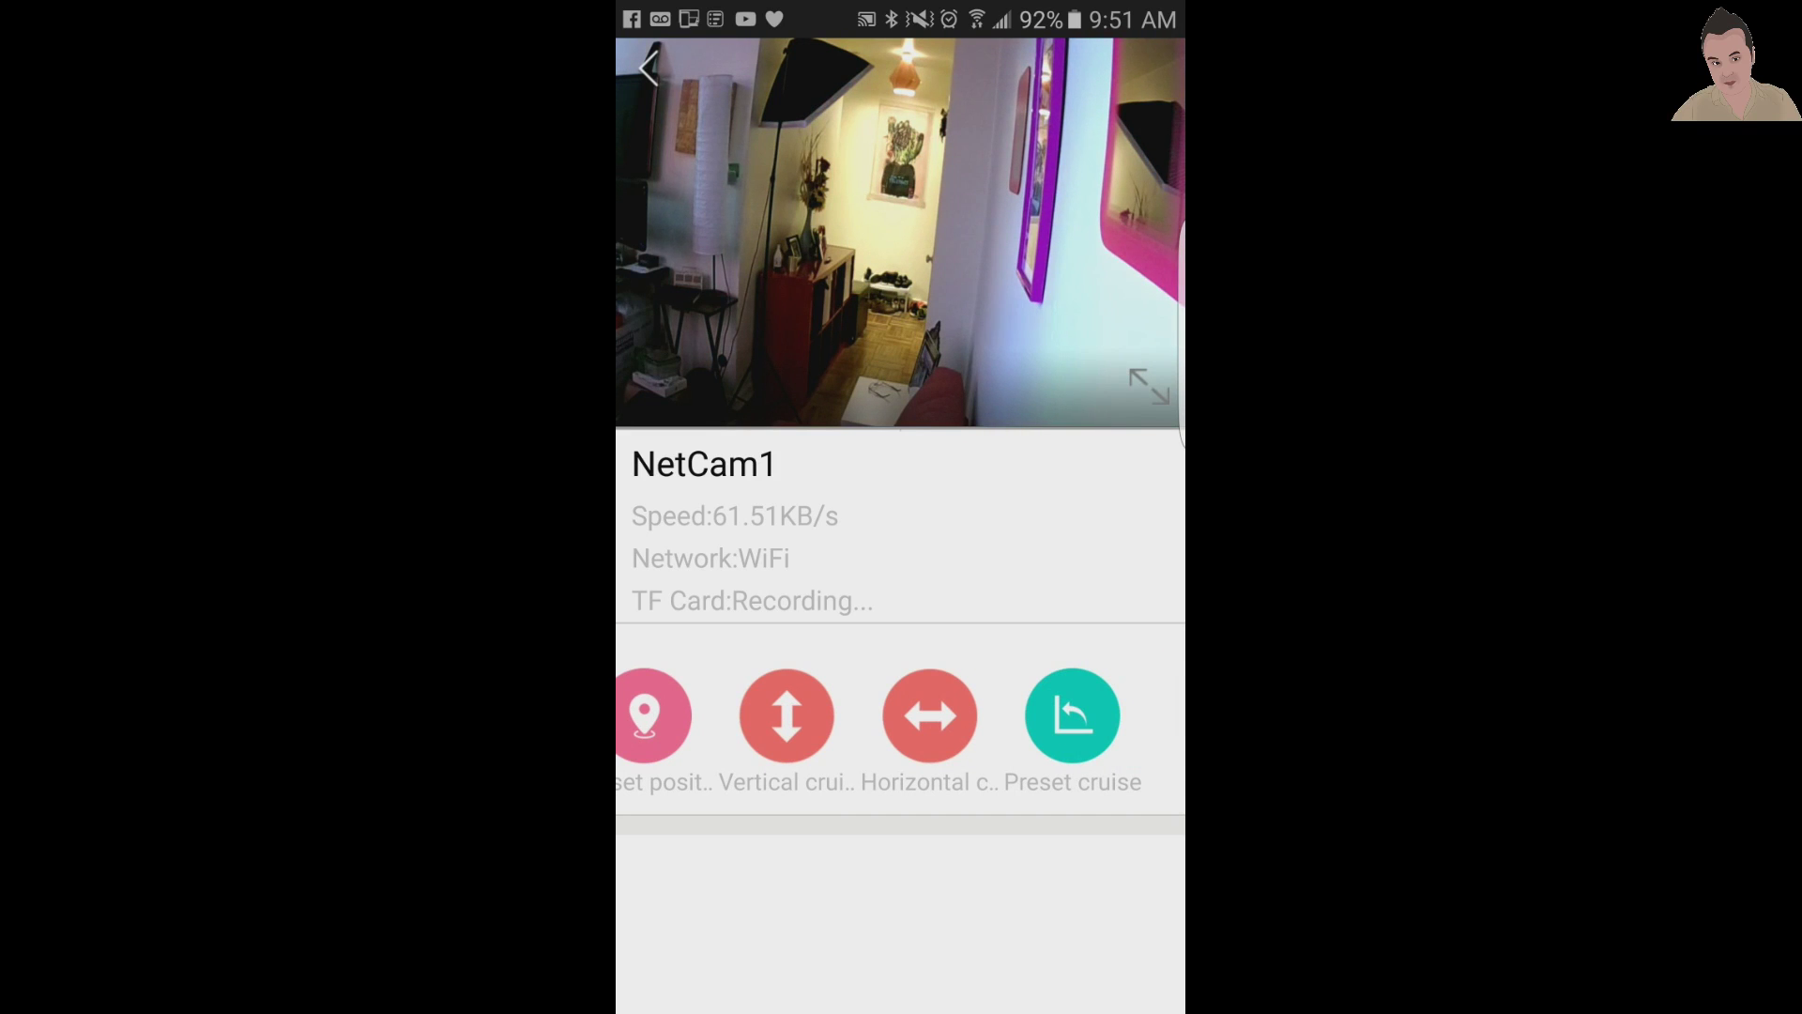
Back out of the live view and confirm exiting Eye4
key("Escape")
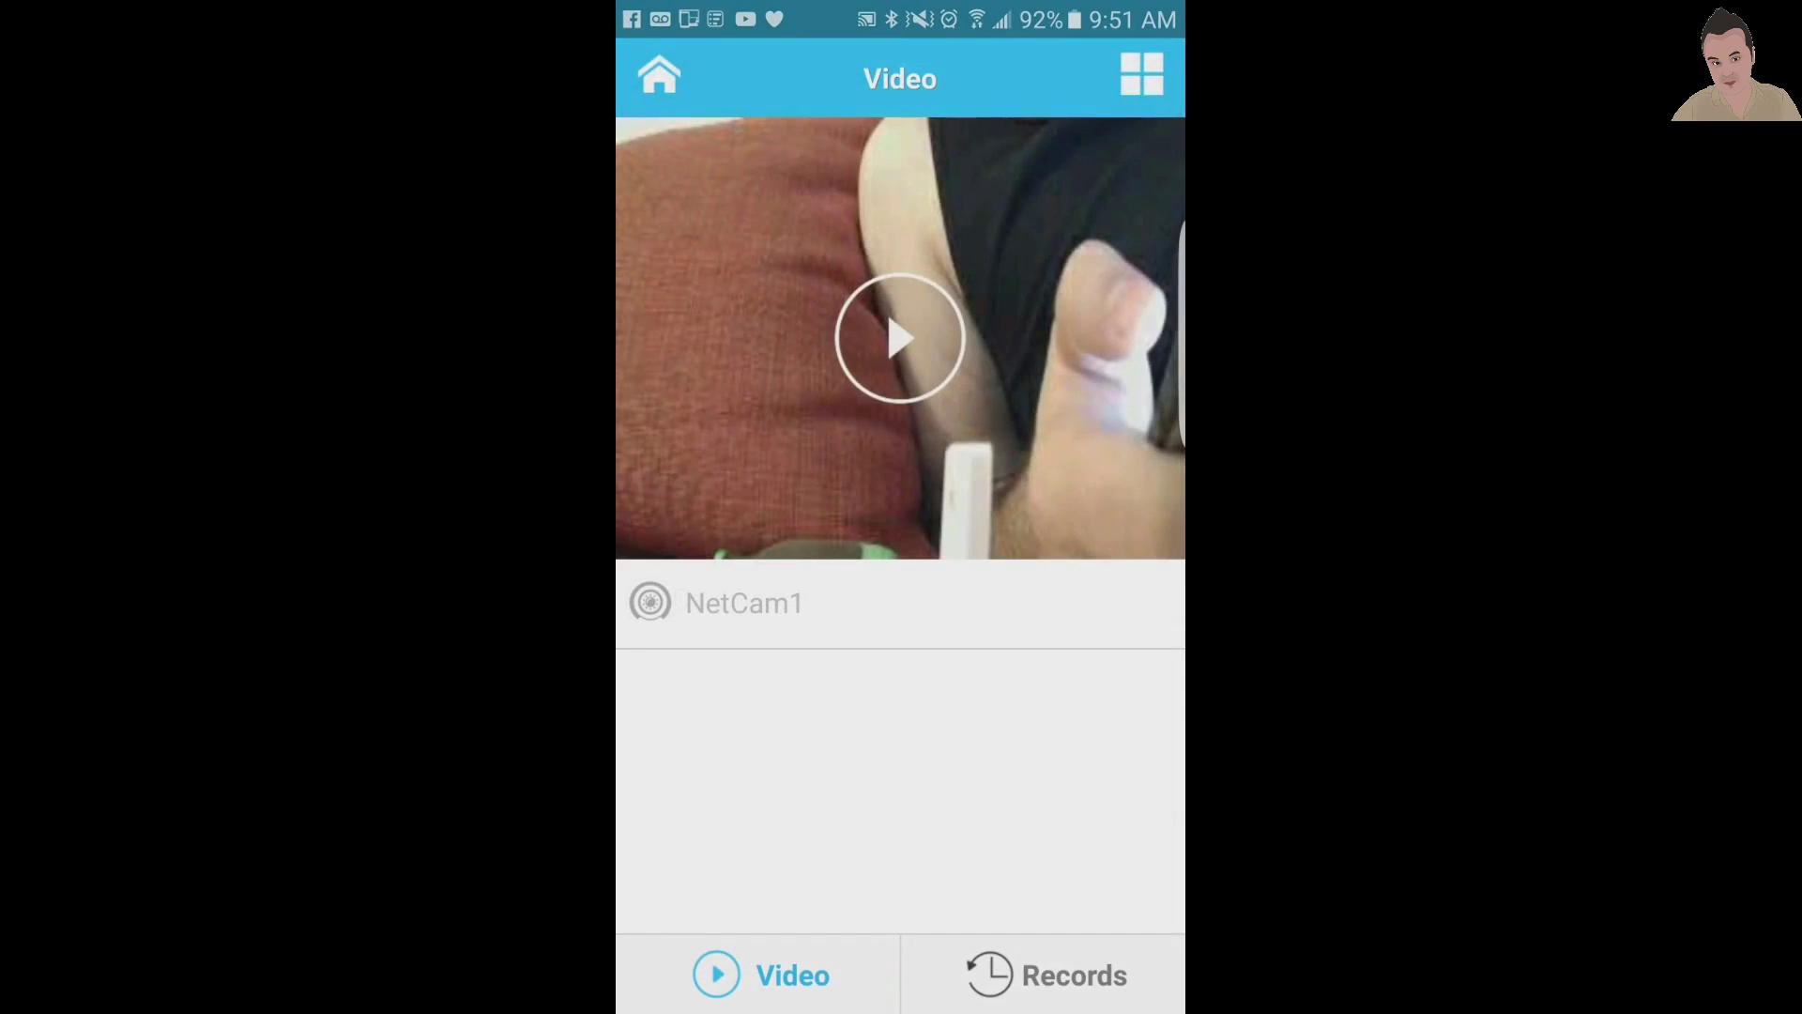
key("Escape")
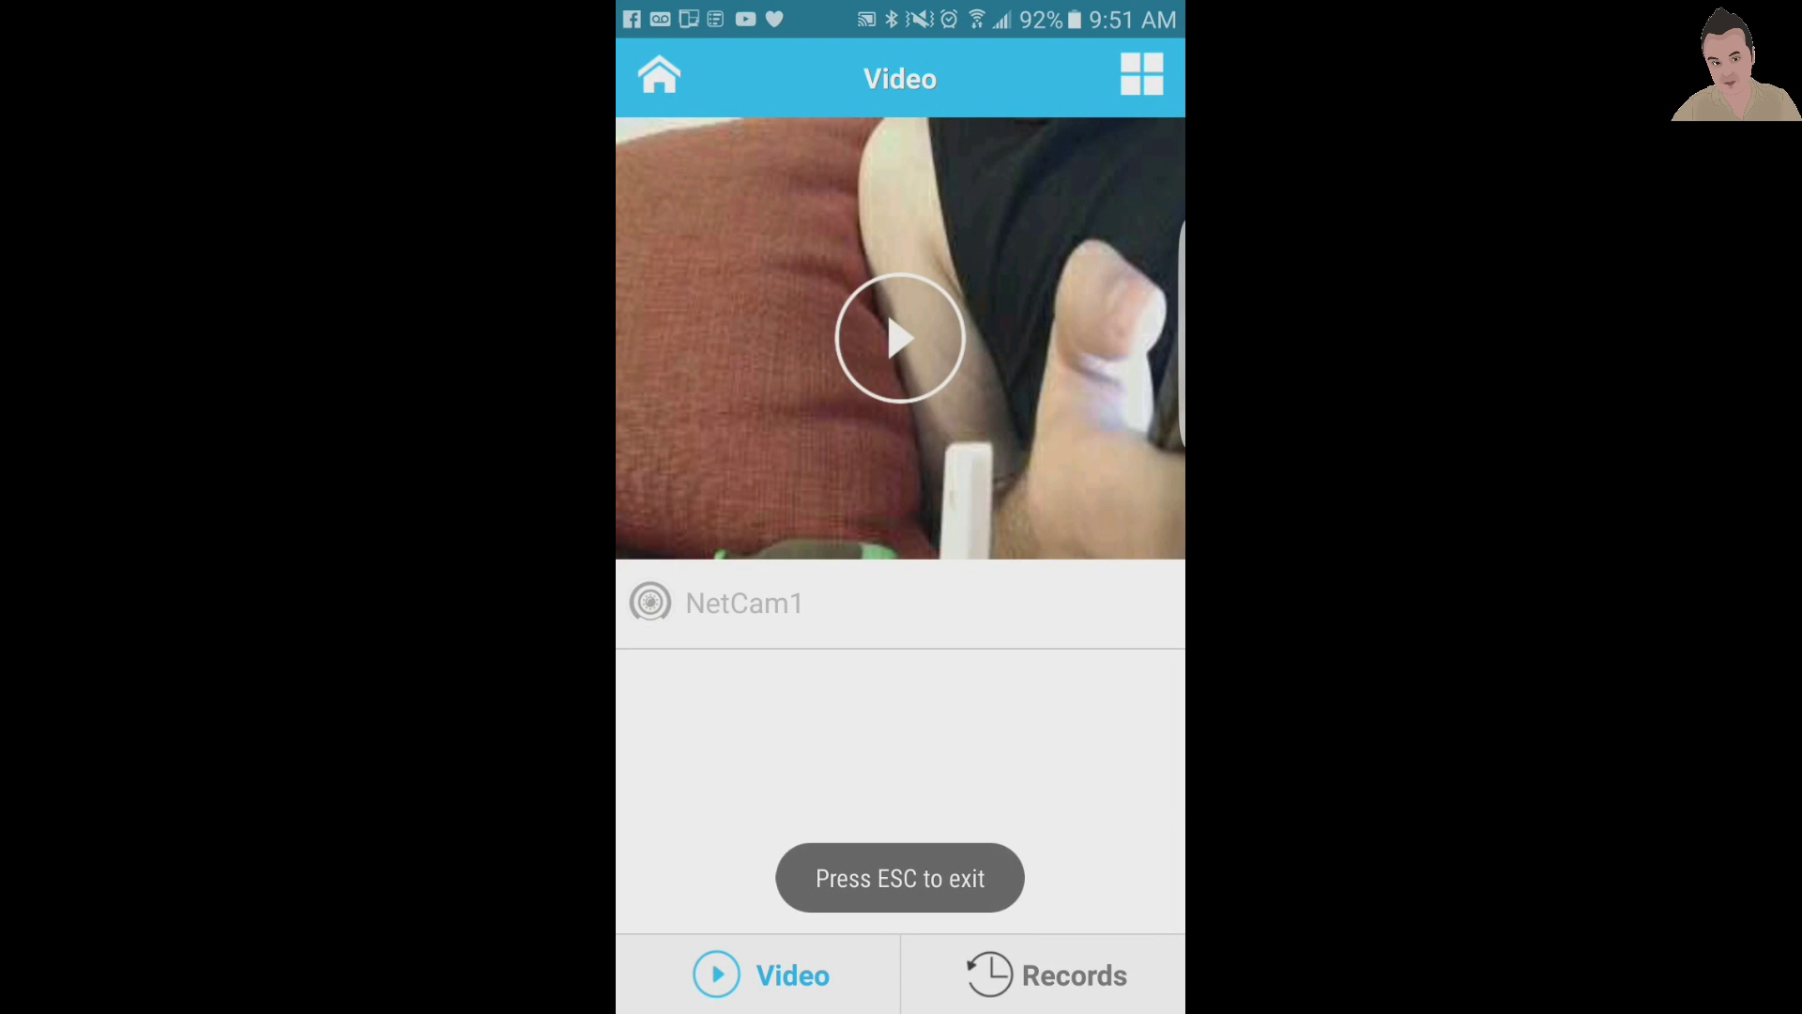
key("Escape")
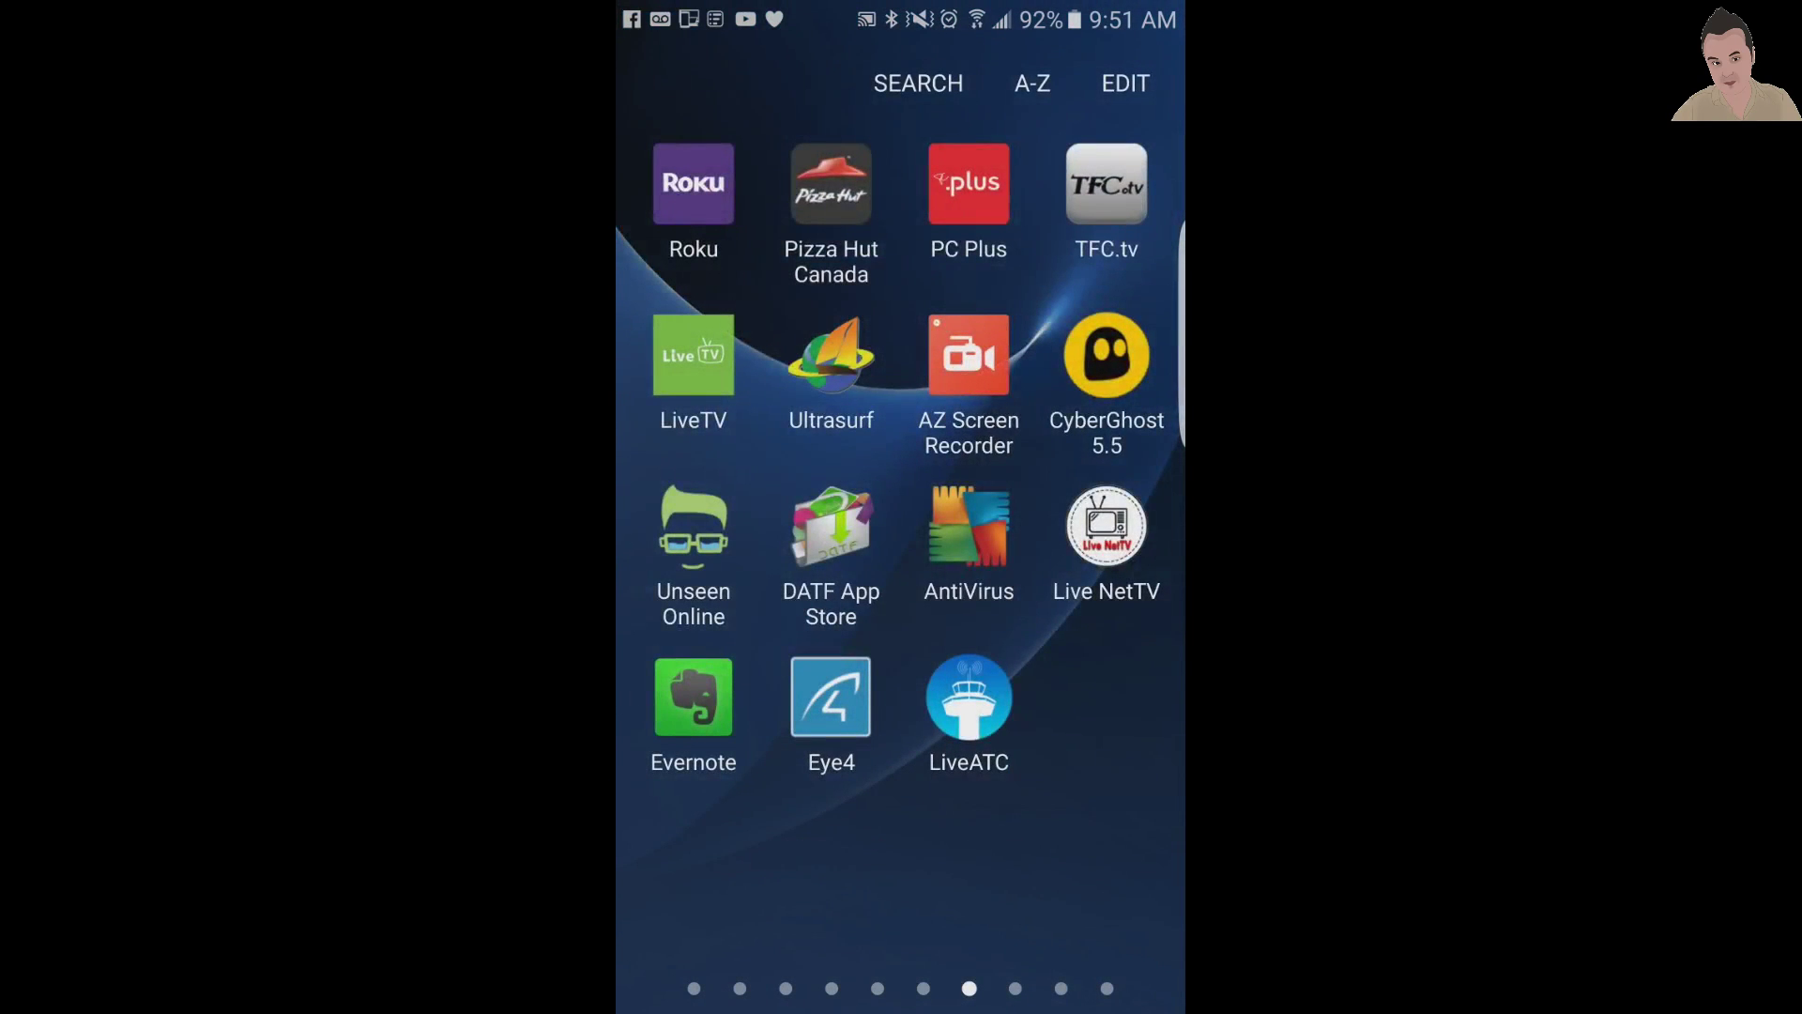